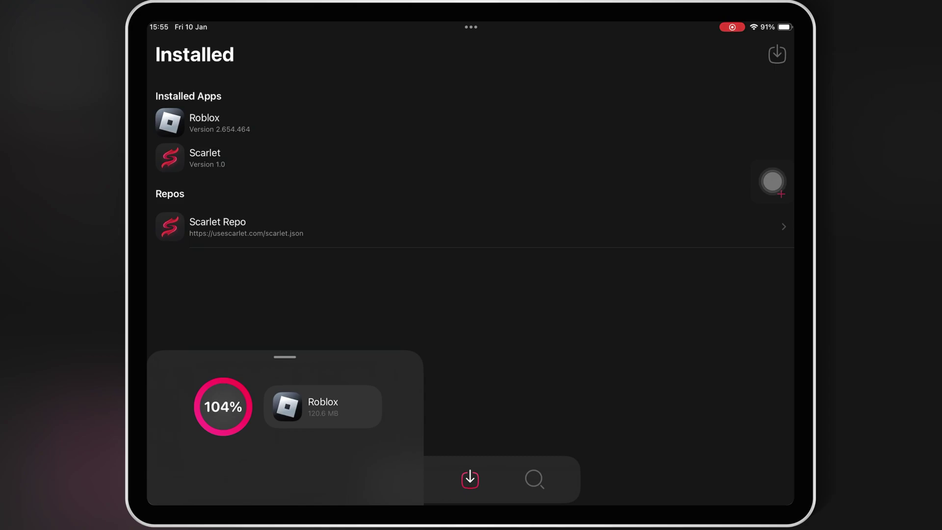
- Install the AppleWare Roblox IPA, launch it to its key menu, and return home
left_click(509, 289)
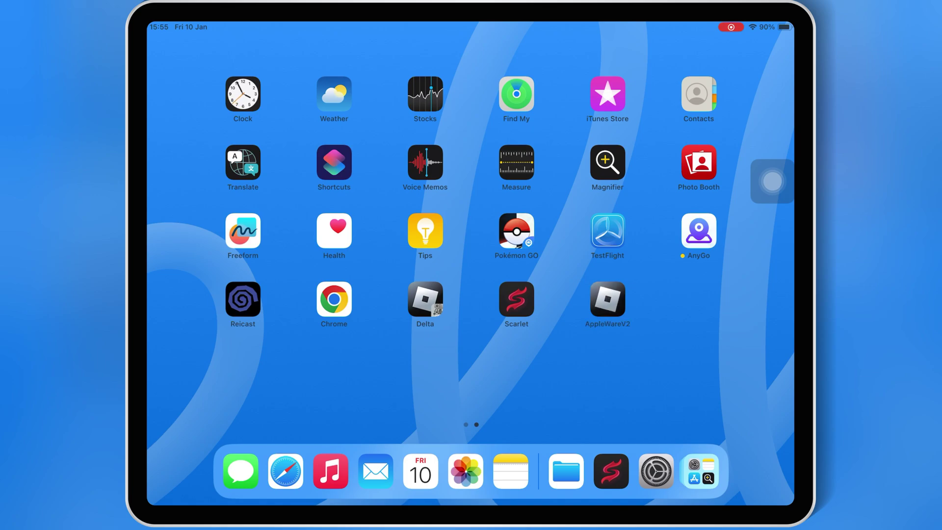
left_click(608, 300)
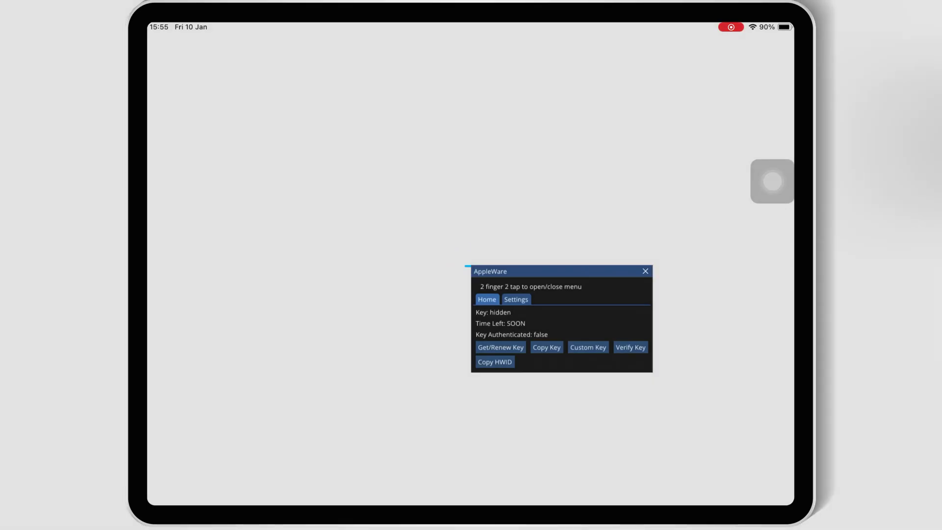
key("super+h")
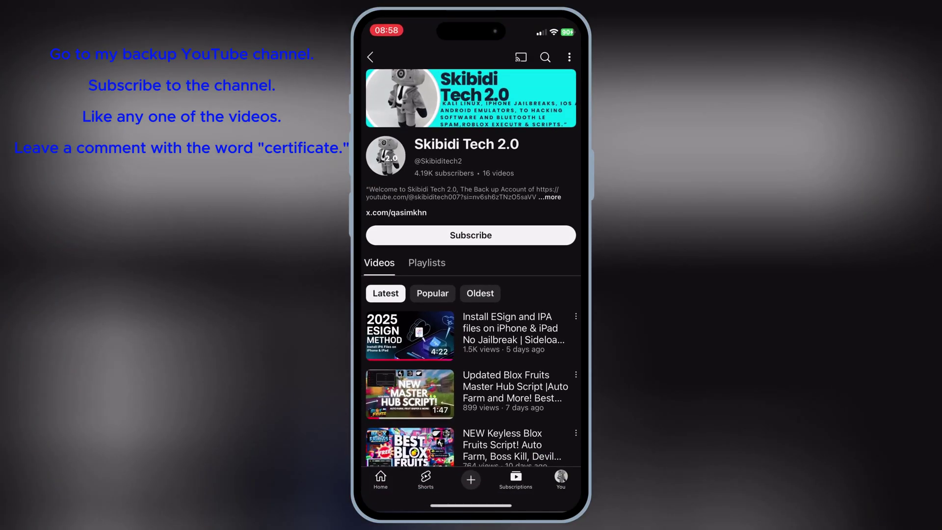
- Subscribe to the backup tech channel and post the comment 'Certificate' on its video
left_click(469, 234)
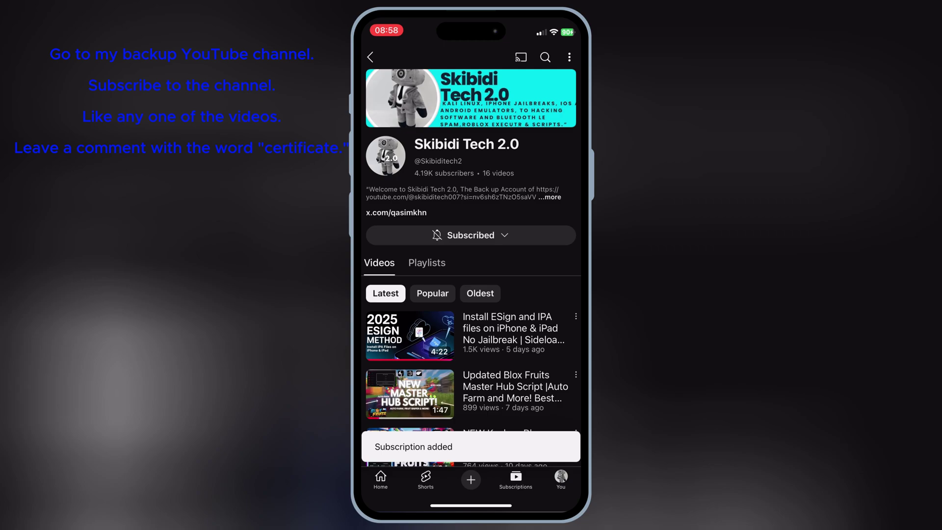
left_click(470, 235)
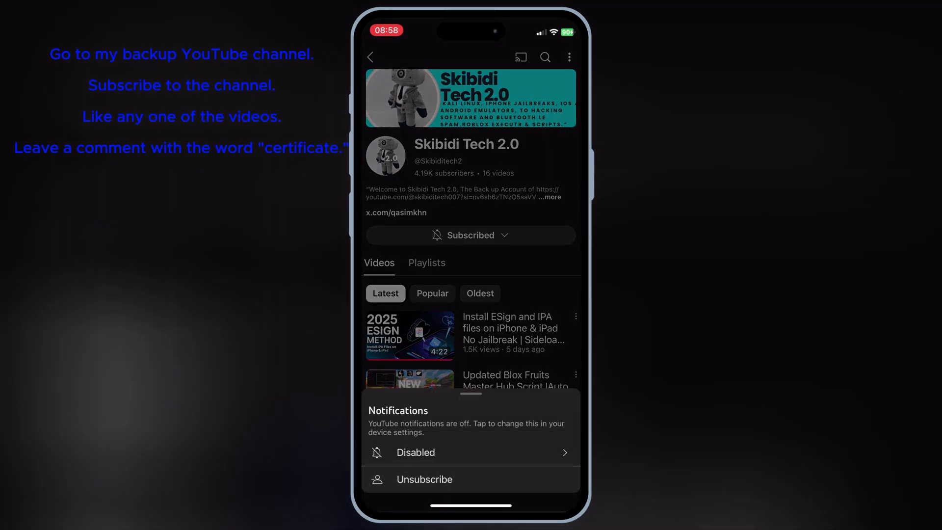
left_click(471, 331)
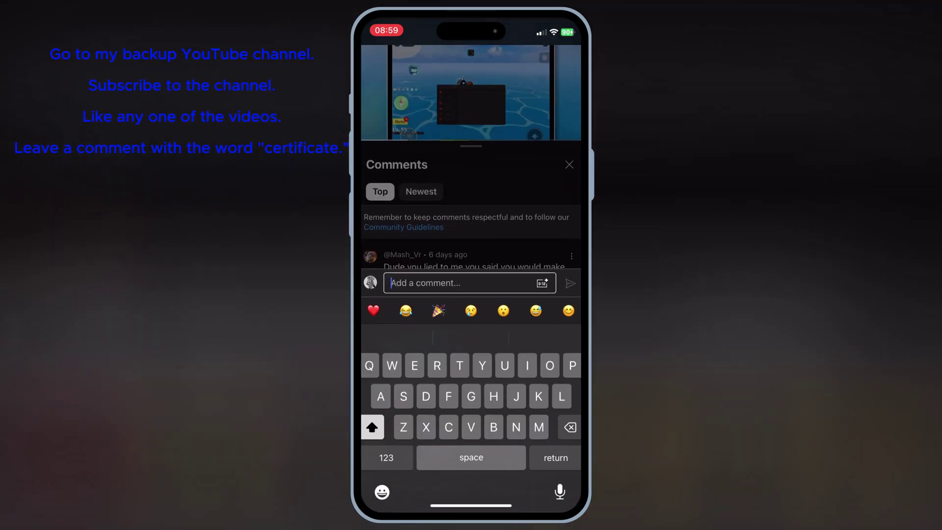
type("Cert")
left_click(472, 338)
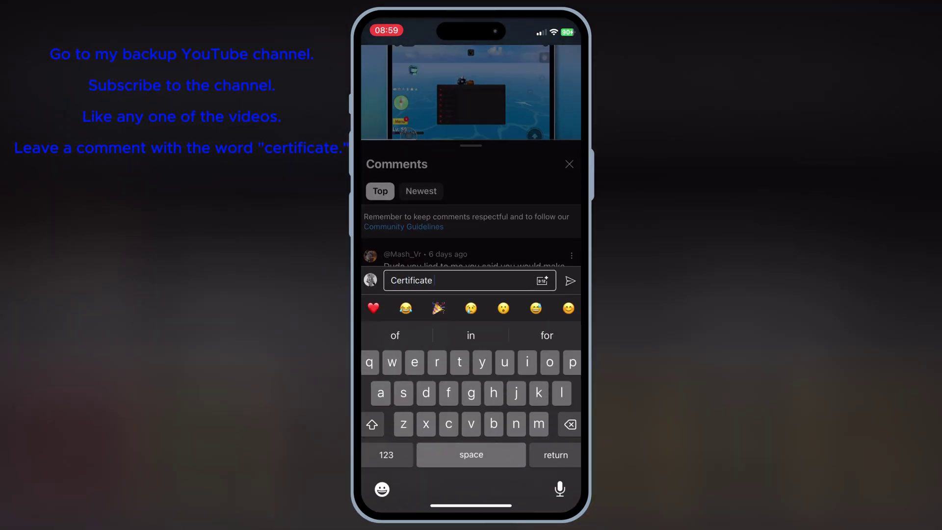
left_click(570, 283)
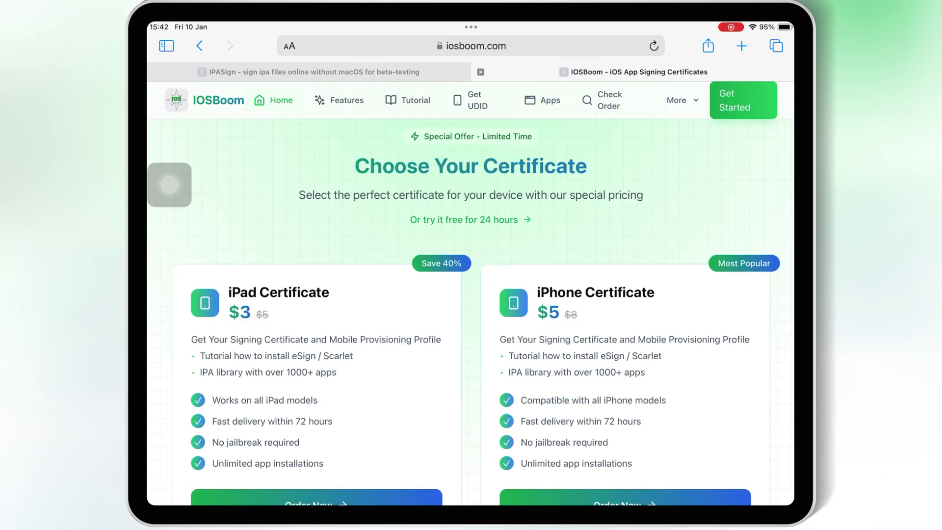
scroll(471, 331, "down", 3)
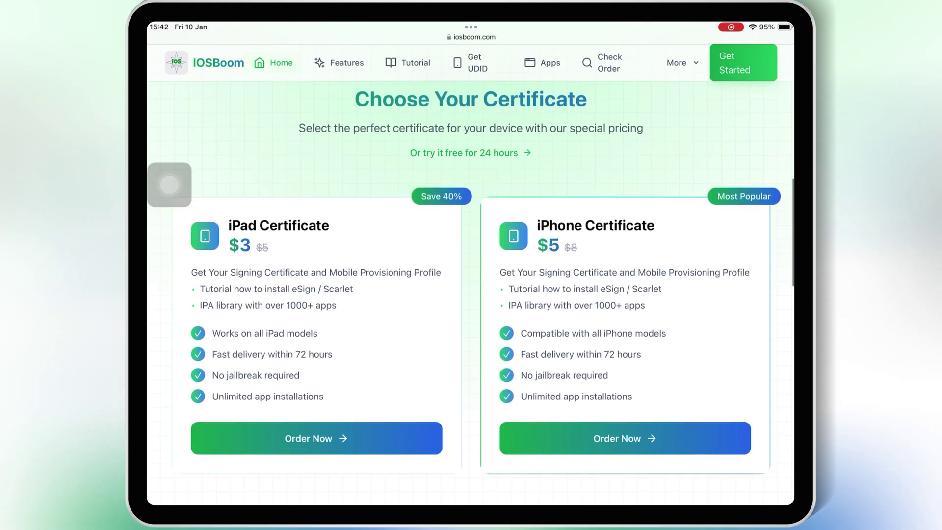
scroll(470, 332, "down", 1)
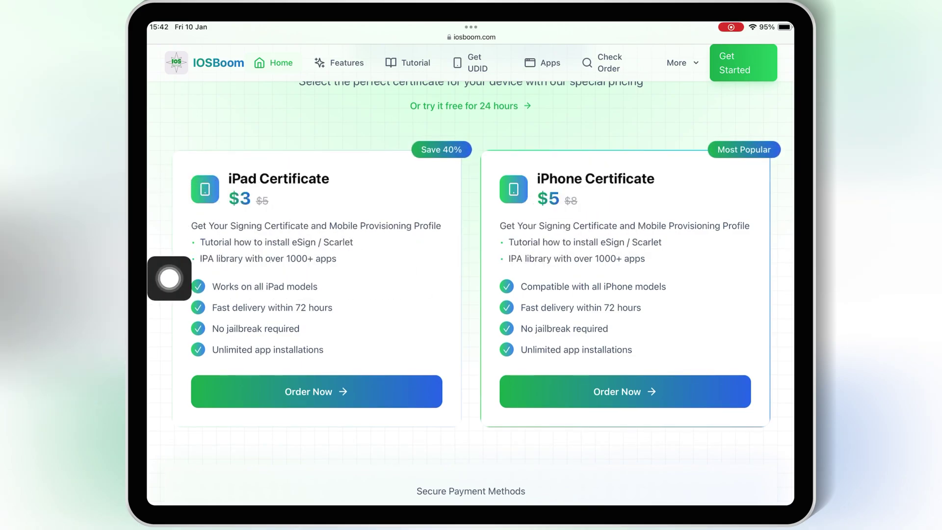
scroll(470, 331, "down", 1)
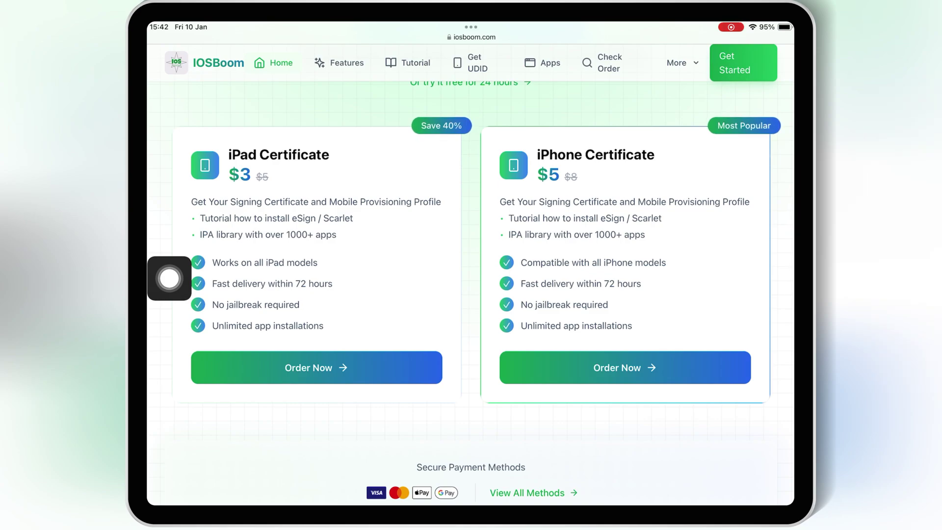
left_click(317, 368)
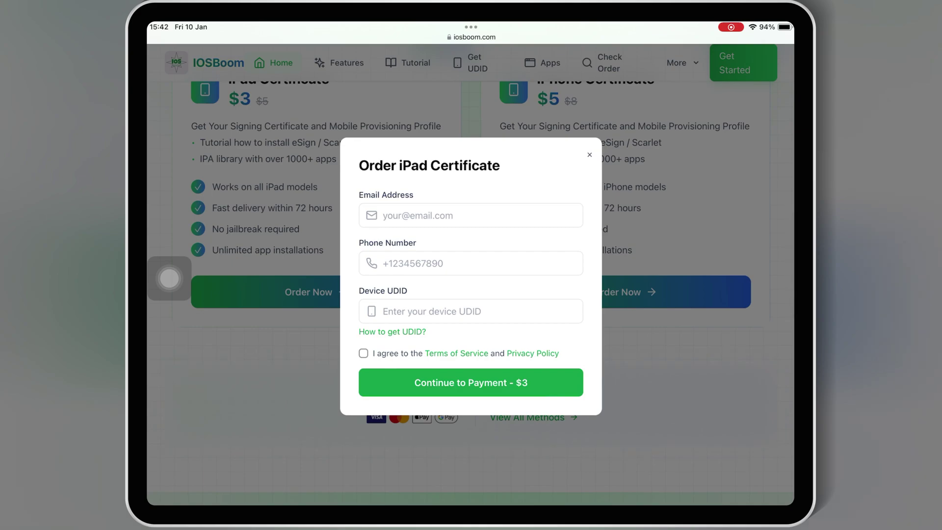
left_click(588, 155)
scroll(471, 295, "up", 8)
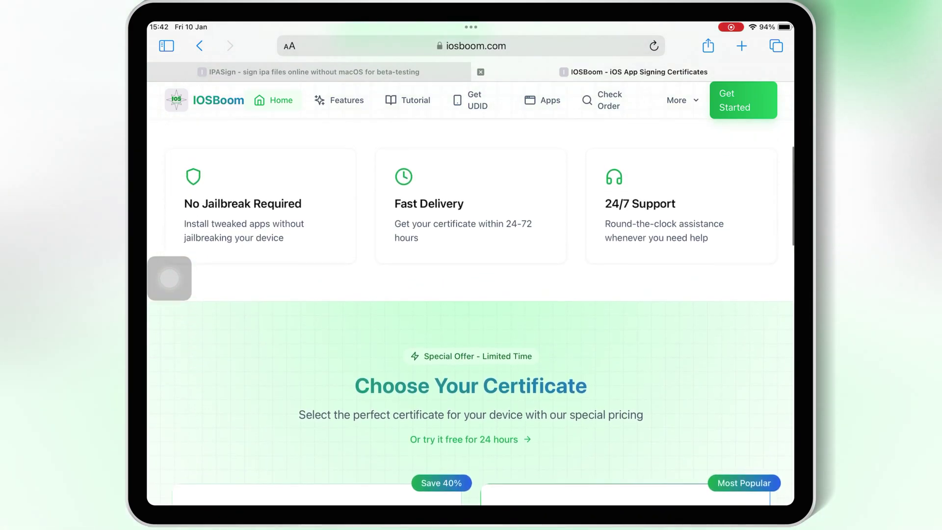
scroll(471, 294, "up", 8)
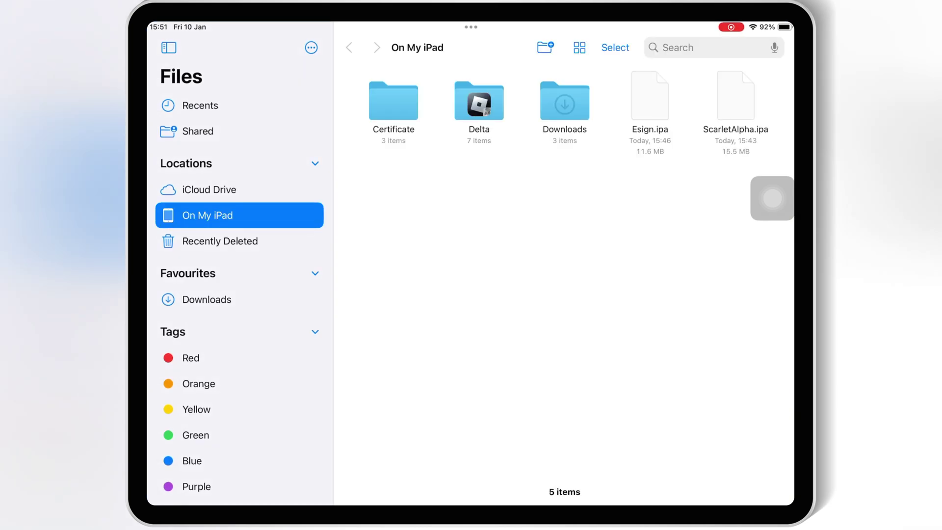
- View the .p12, mobileprovision and text files in the Certificate folder, then go home
left_click(393, 101)
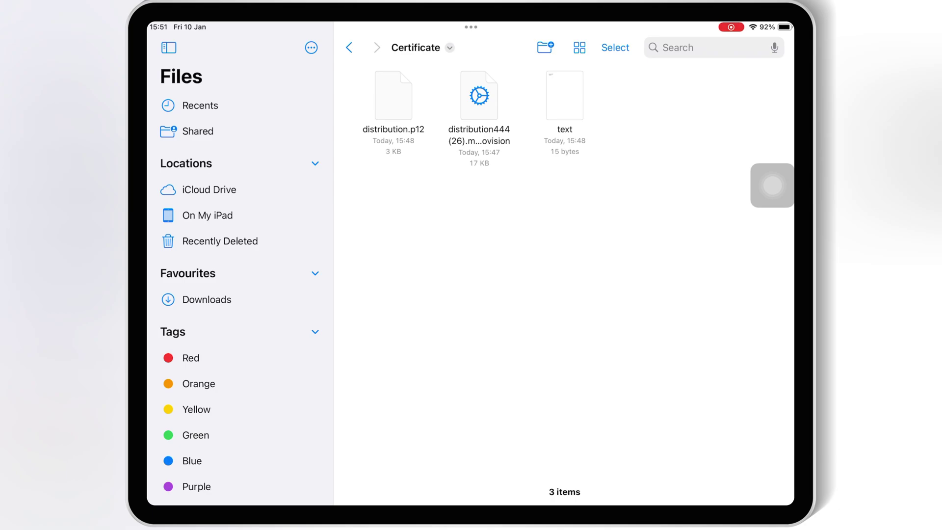
key("super+h")
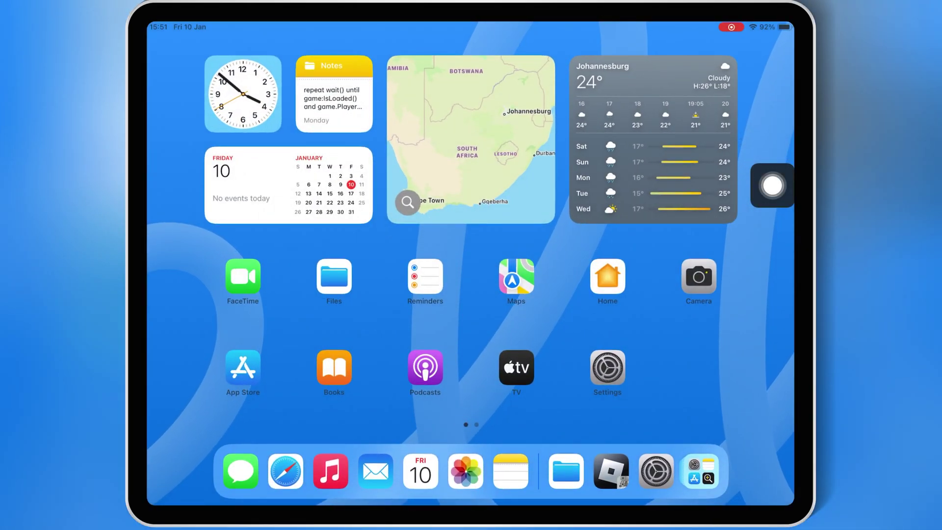
- Choose ScarletAlpha.ipa from the iPad's files as the app to sign on IPASign
left_click(285, 471)
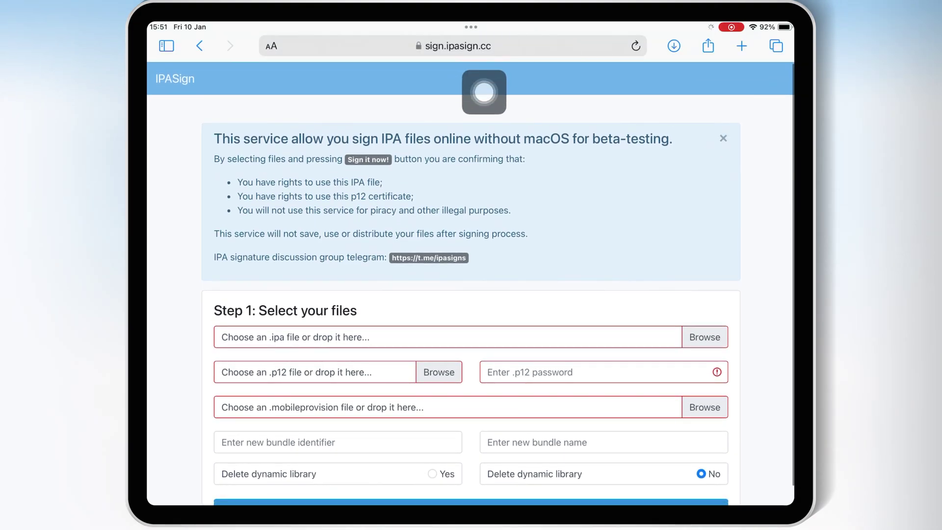
scroll(472, 294, "down", 1)
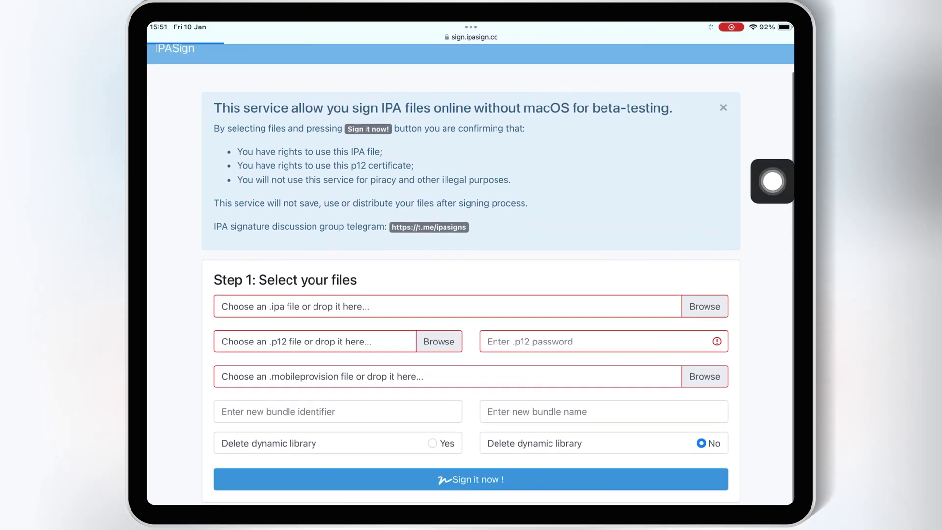
left_click(471, 312)
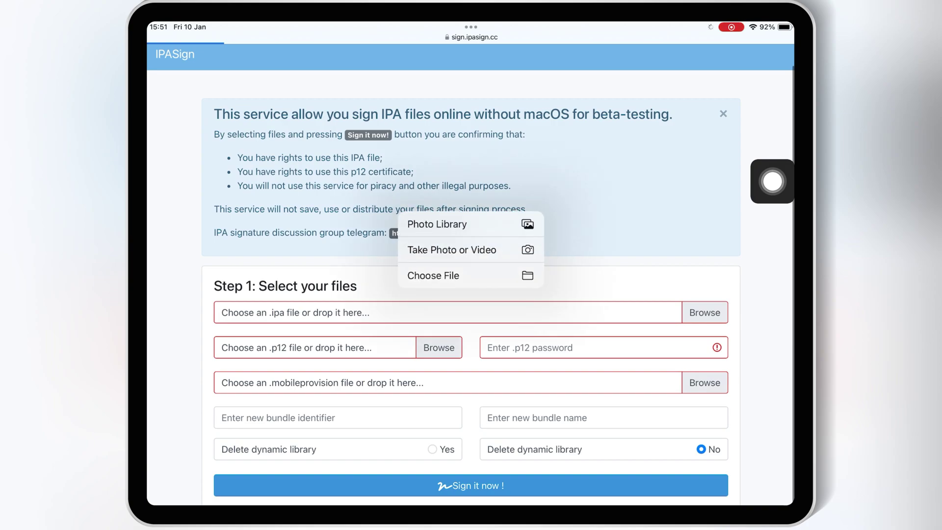
left_click(433, 275)
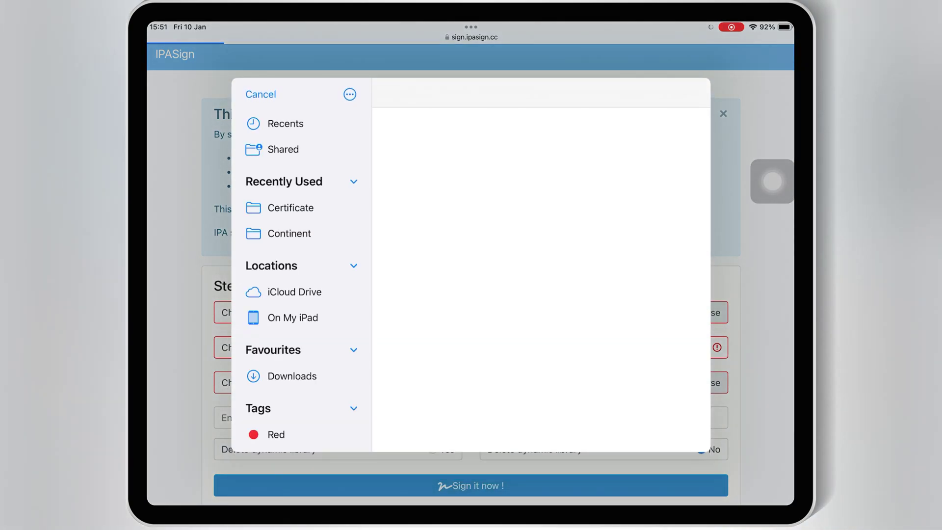
left_click(292, 375)
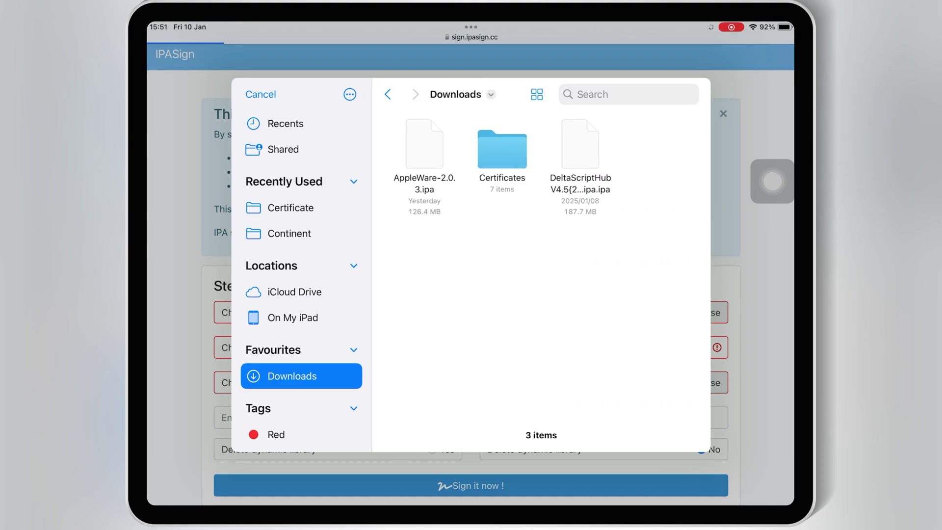
left_click(292, 318)
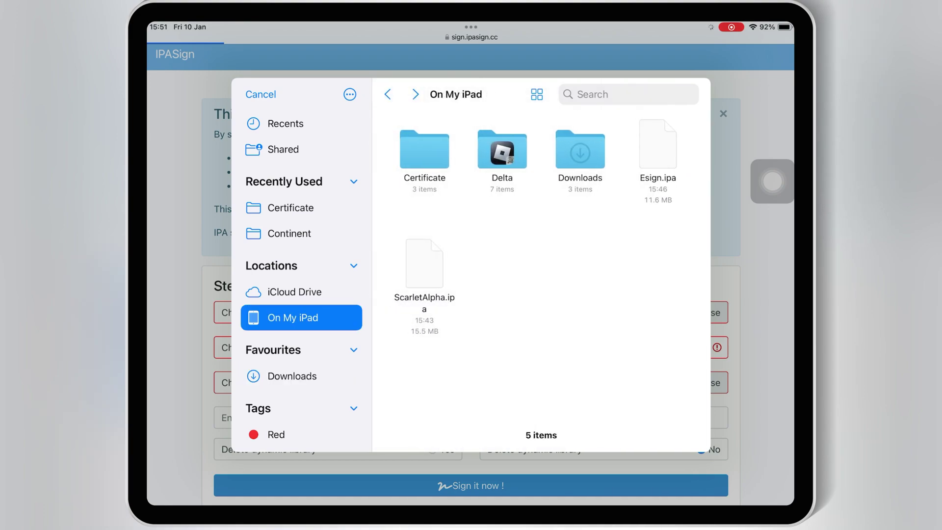
left_click(424, 272)
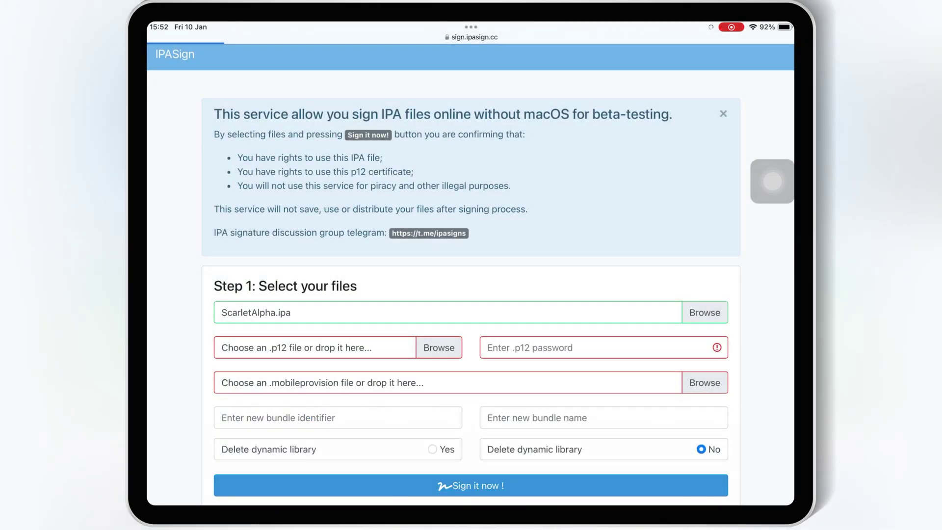
- Add distribution.p12 with its password and the provisioning profile from the Certificate folder
left_click(438, 347)
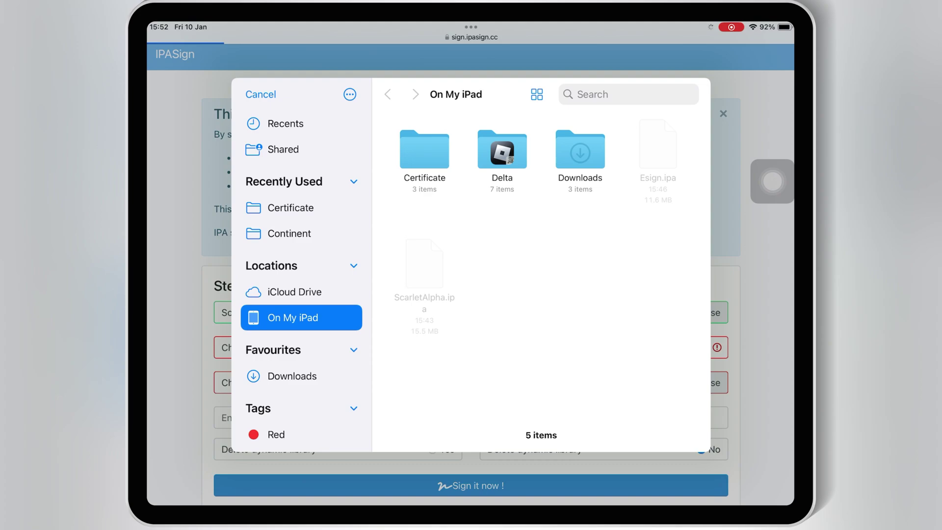
left_click(290, 207)
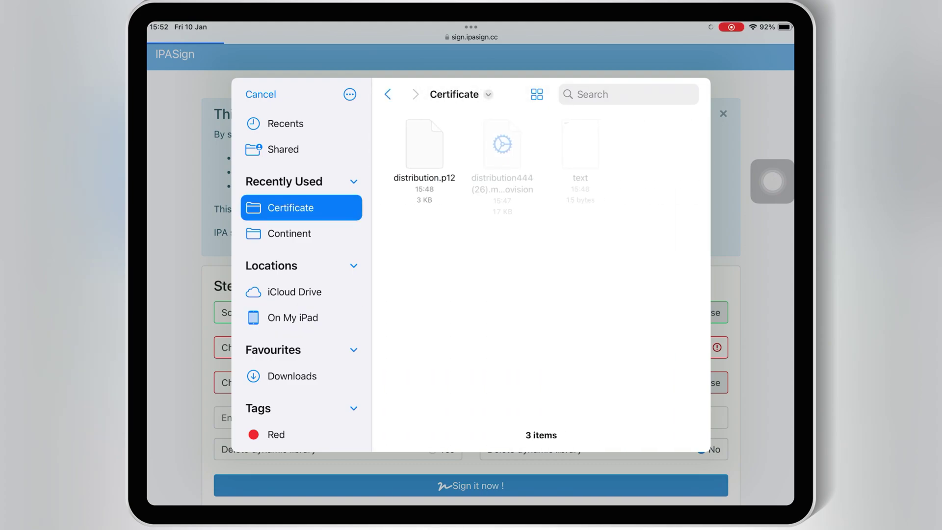
left_click(424, 148)
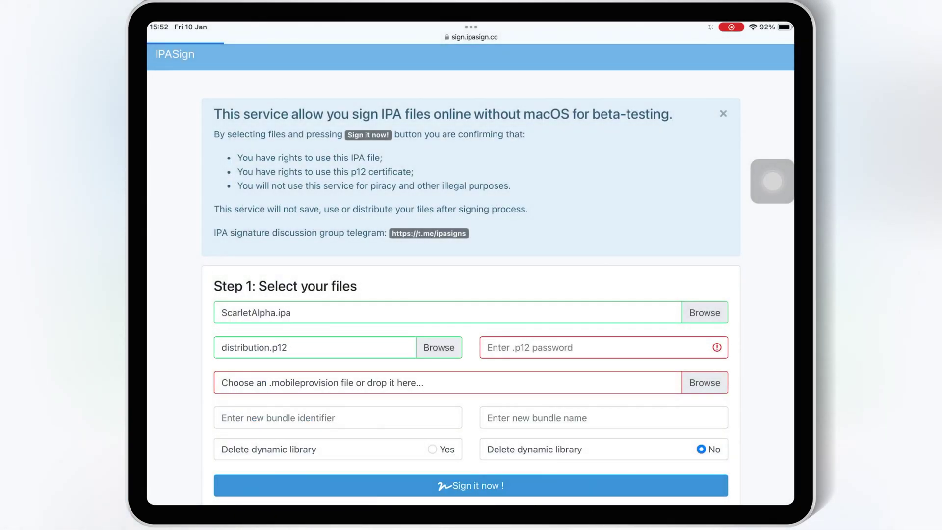
left_click(603, 347)
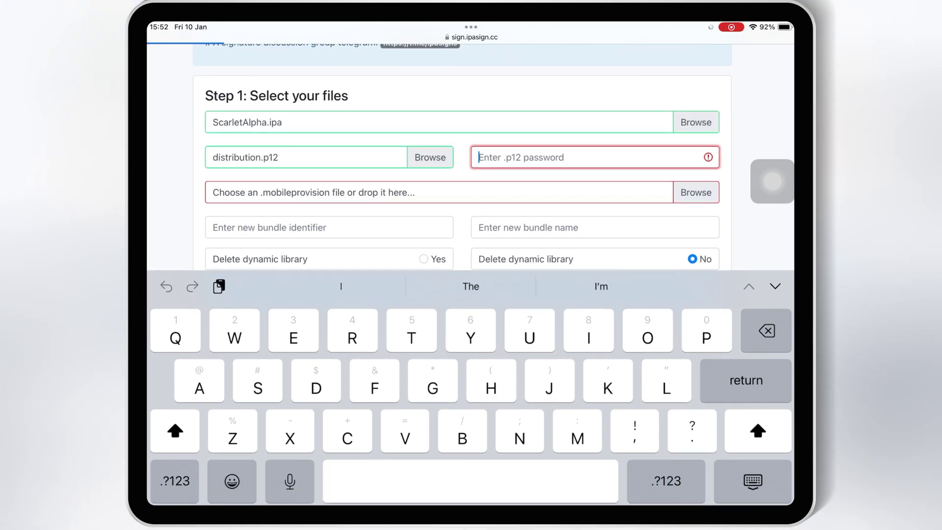
left_click(175, 480)
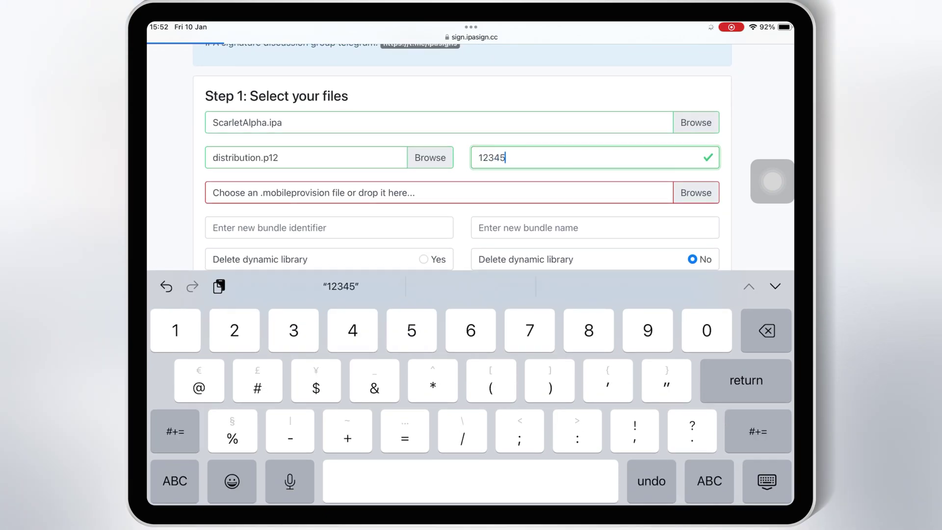
left_click(767, 481)
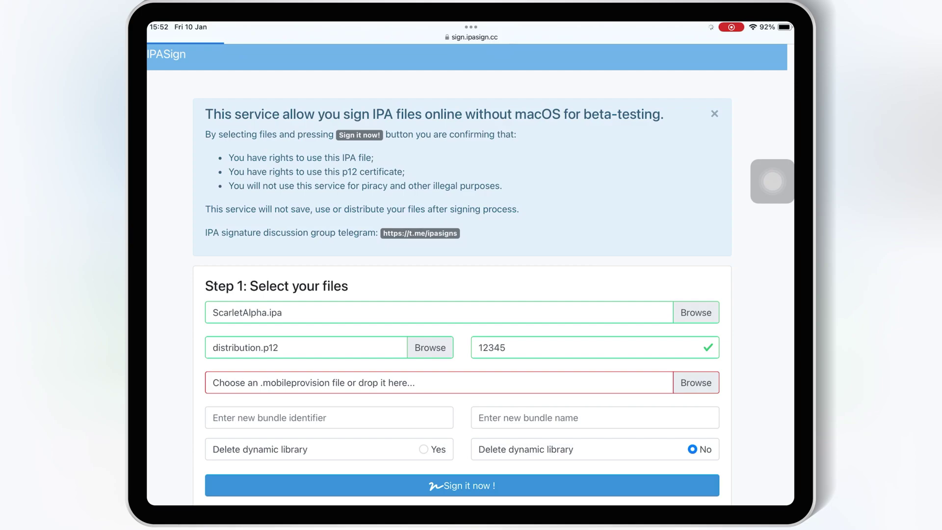
left_click(695, 383)
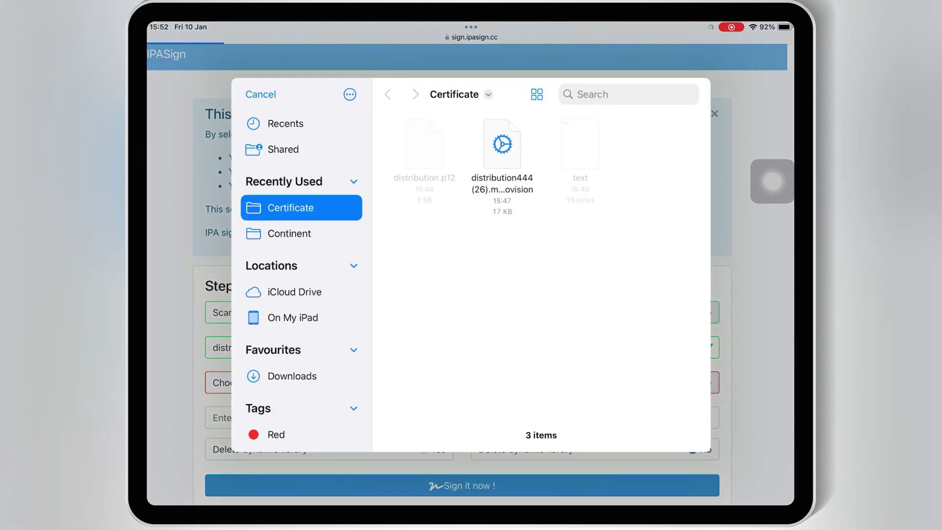
left_click(502, 155)
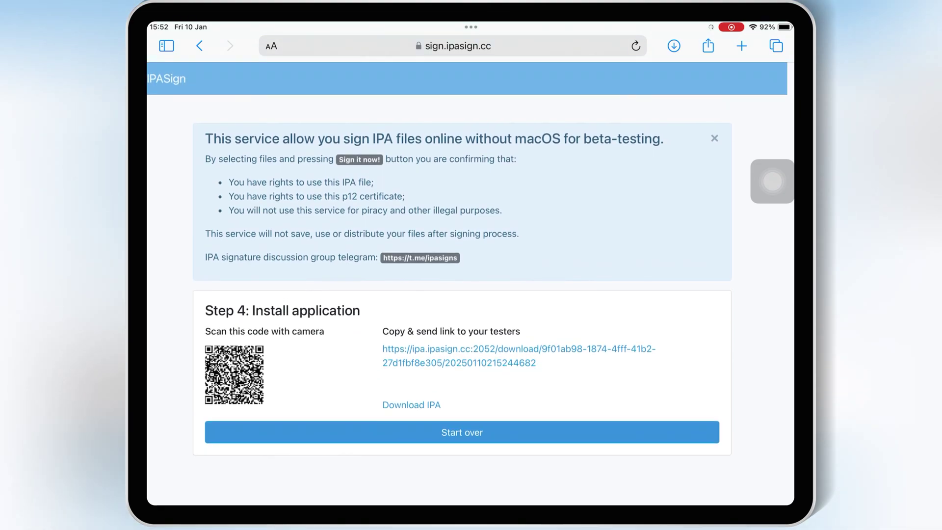
- Install the signed Scarlet from the IPASign install page and find its icon on page two
left_click(518, 347)
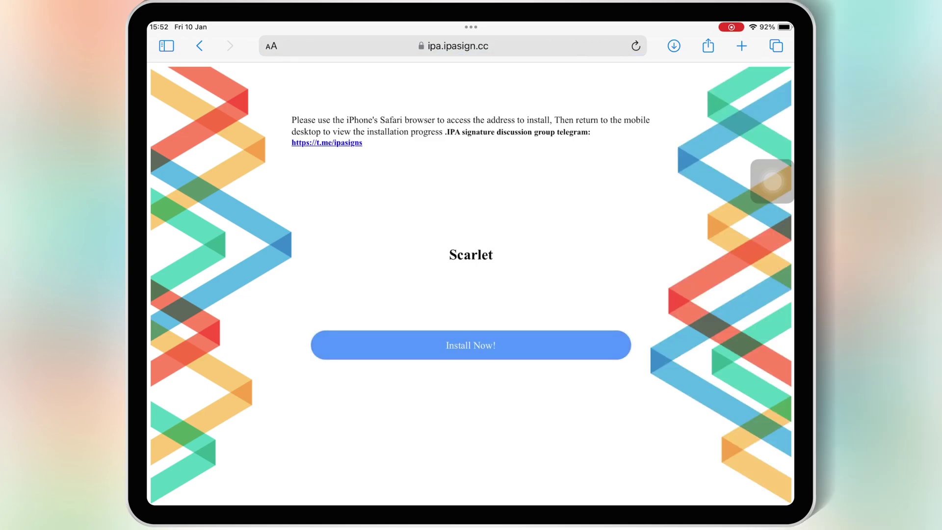
left_click(470, 345)
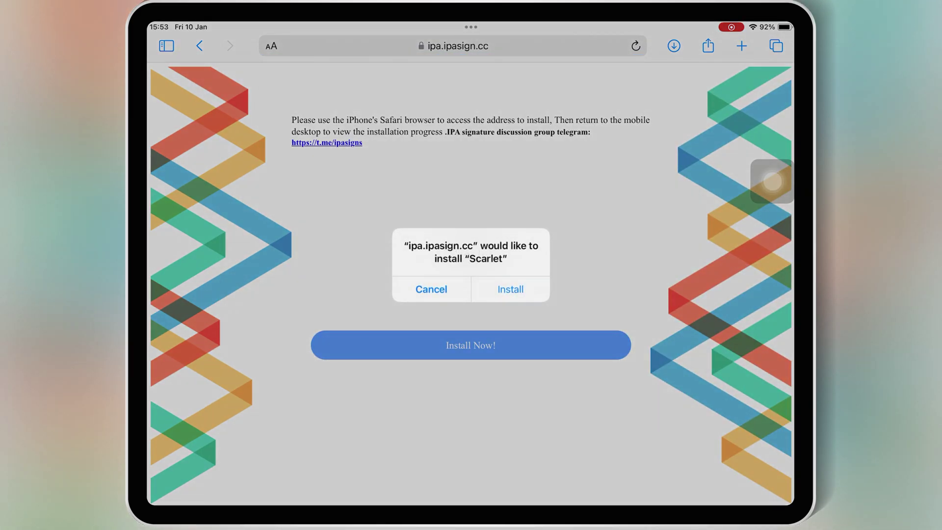
left_click(506, 291)
left_click(771, 181)
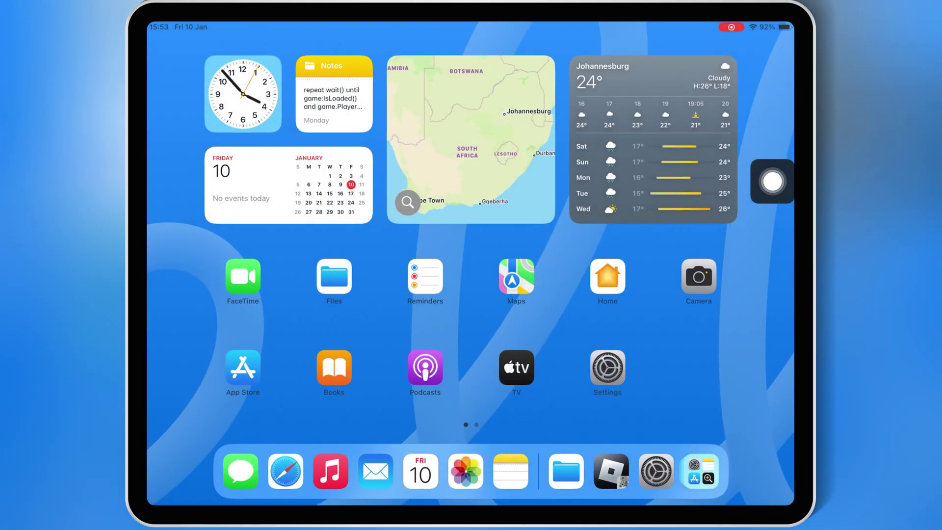
left_click_drag(589, 331, 294, 331)
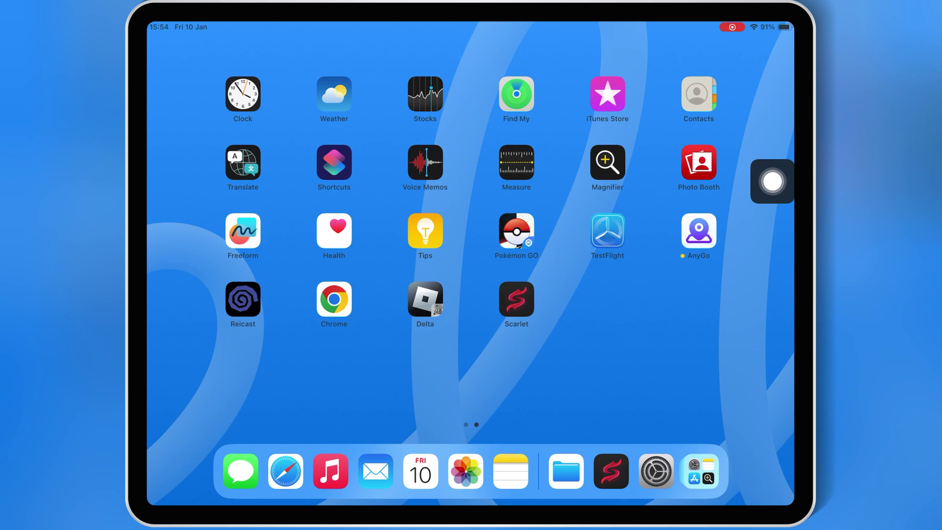
- Open Scarlet's certificate management and begin a certificate import
left_click(515, 299)
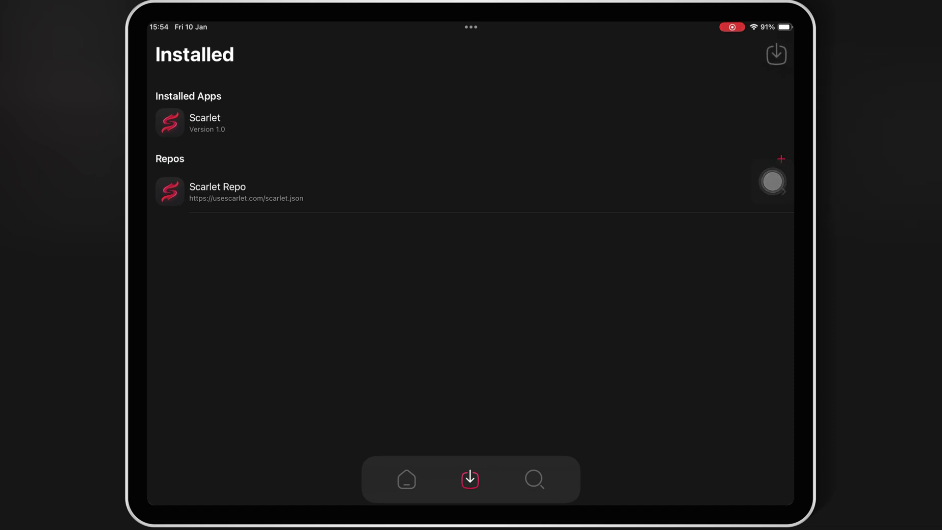
left_click(777, 54)
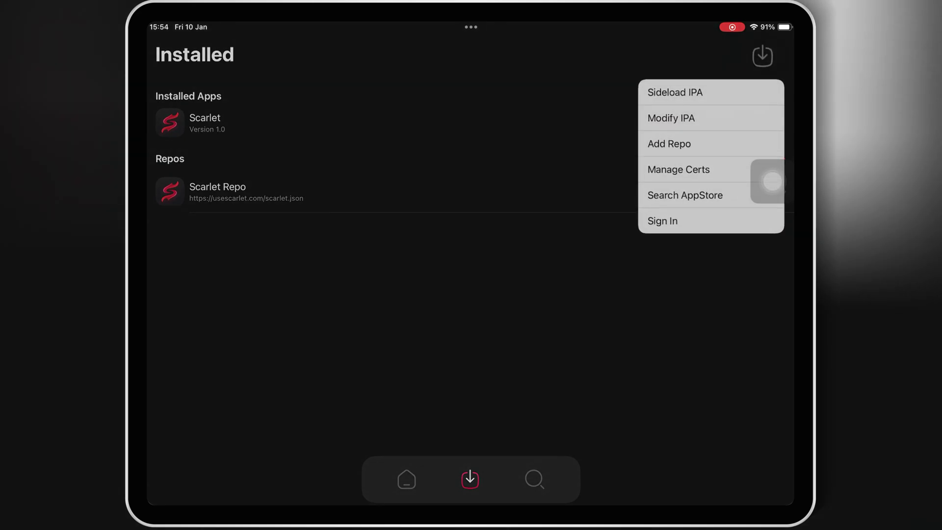
left_click(678, 169)
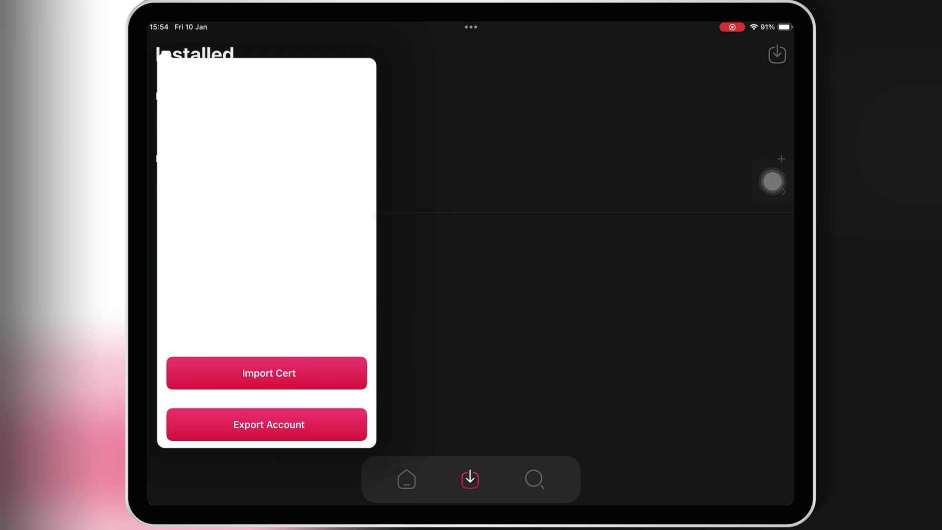
left_click(268, 373)
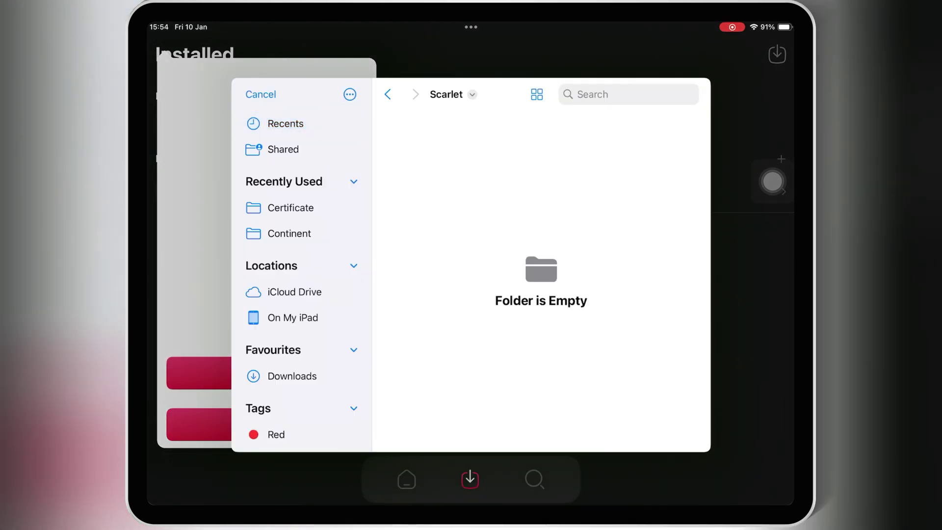
- Import distribution.p12 with its provisioning profile and password, and make it the active certificate
left_click(291, 318)
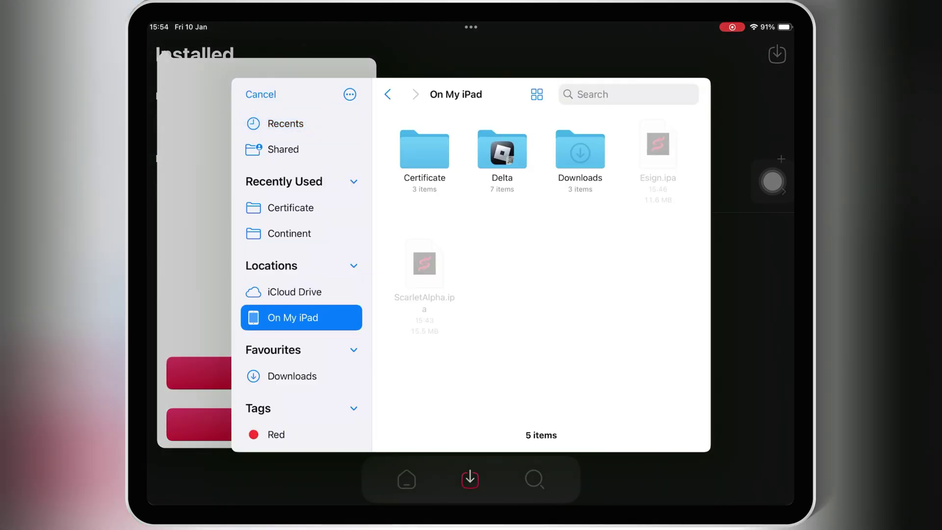
left_click(424, 158)
left_click(424, 158)
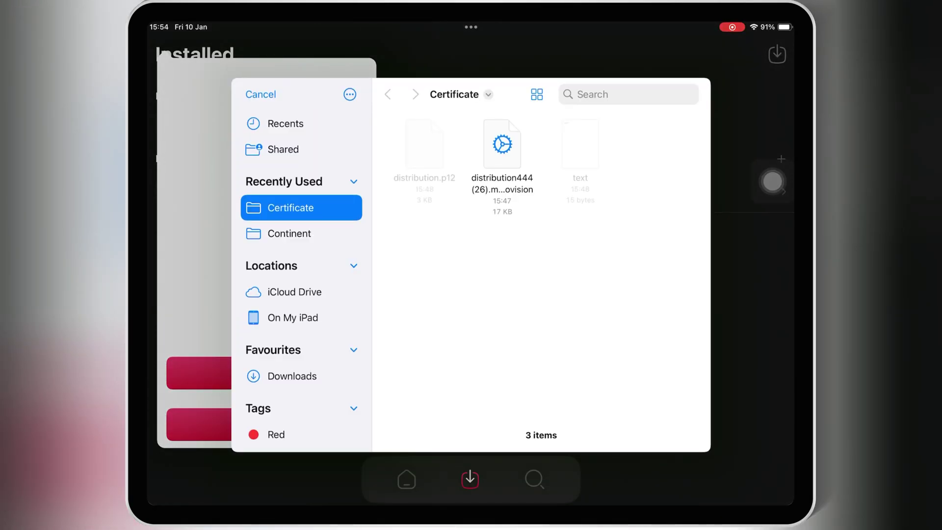
left_click(502, 158)
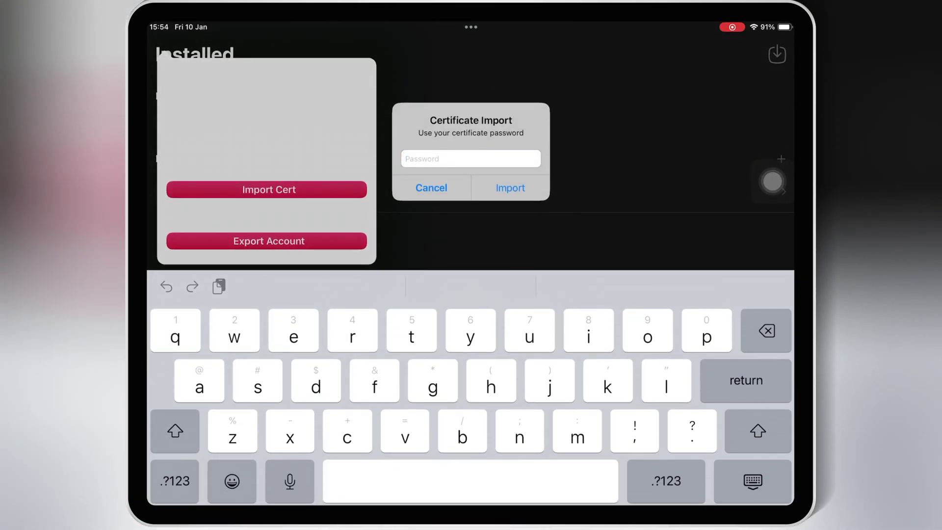
left_click(175, 481)
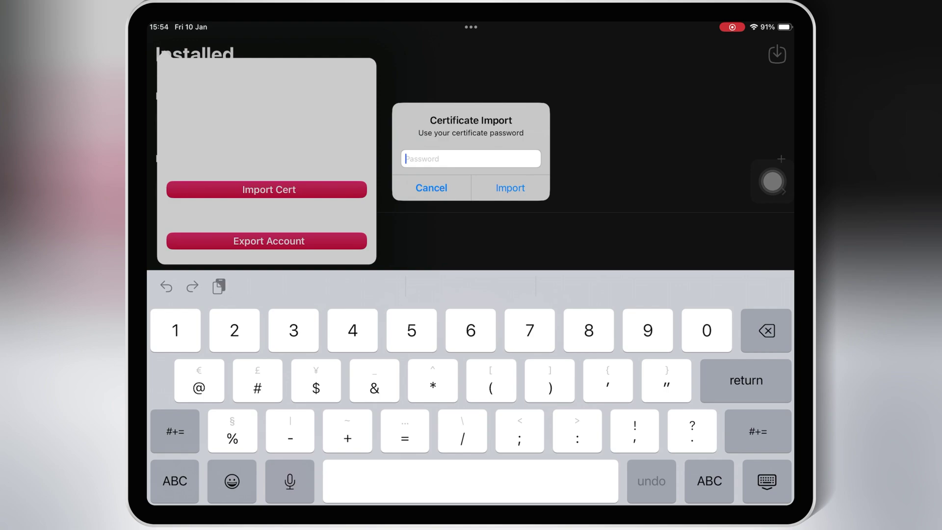
type("12345")
left_click(510, 188)
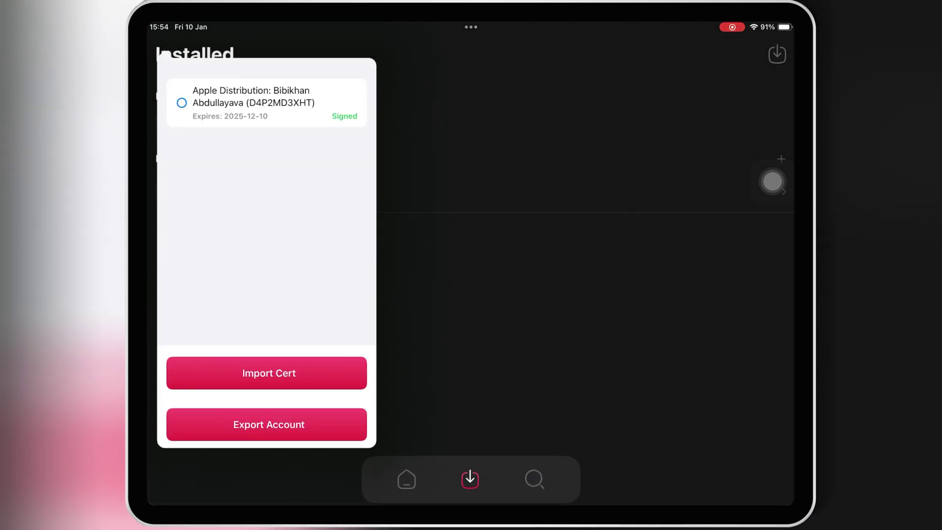
left_click(182, 102)
left_click(588, 294)
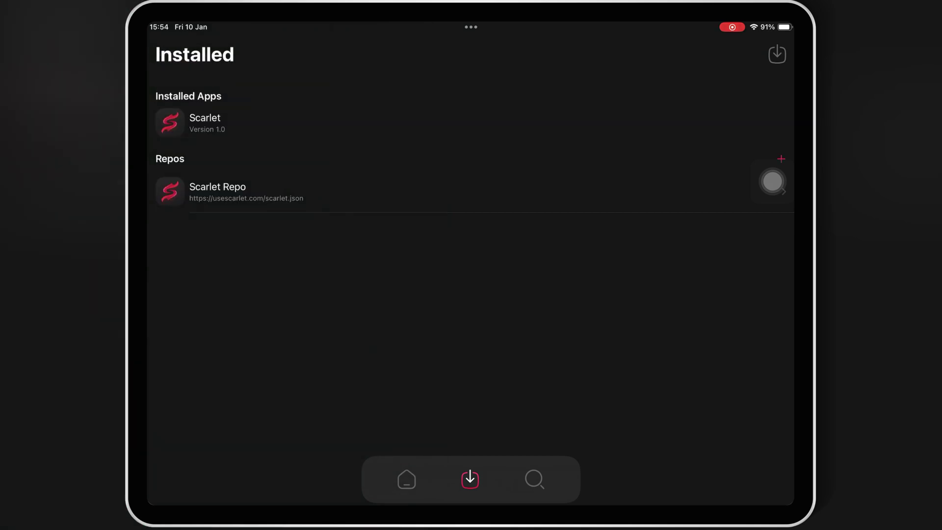
- Sideload AppleWare-2.0.3.ipa from the Downloads folder and confirm the install
left_click(773, 182)
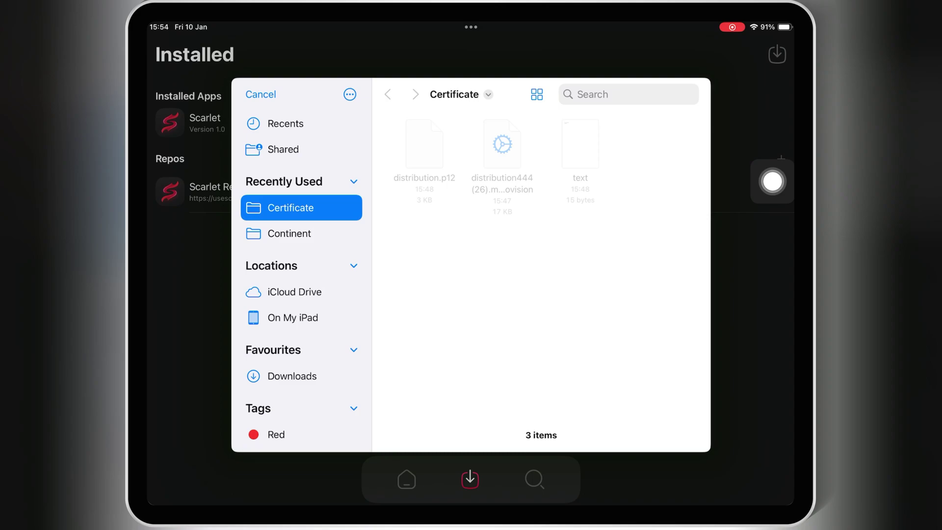
left_click(292, 376)
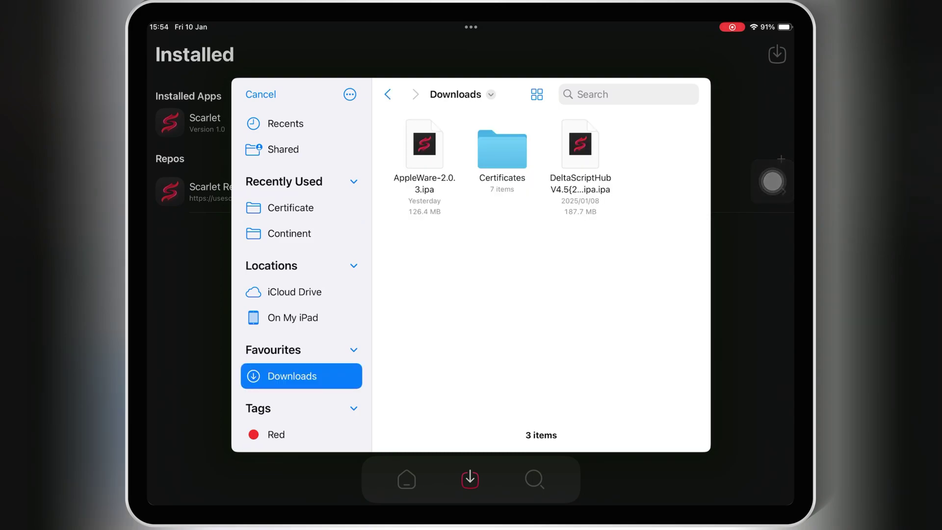
left_click(424, 145)
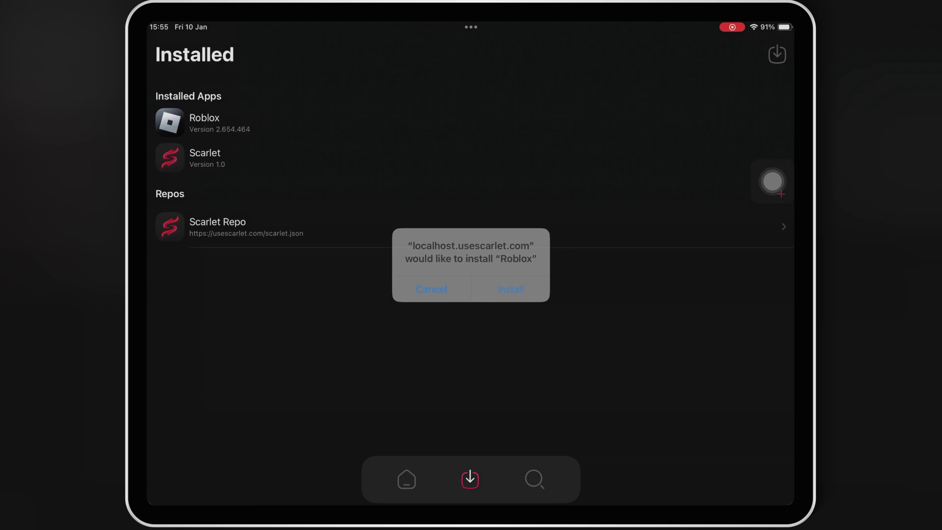
left_click(773, 182)
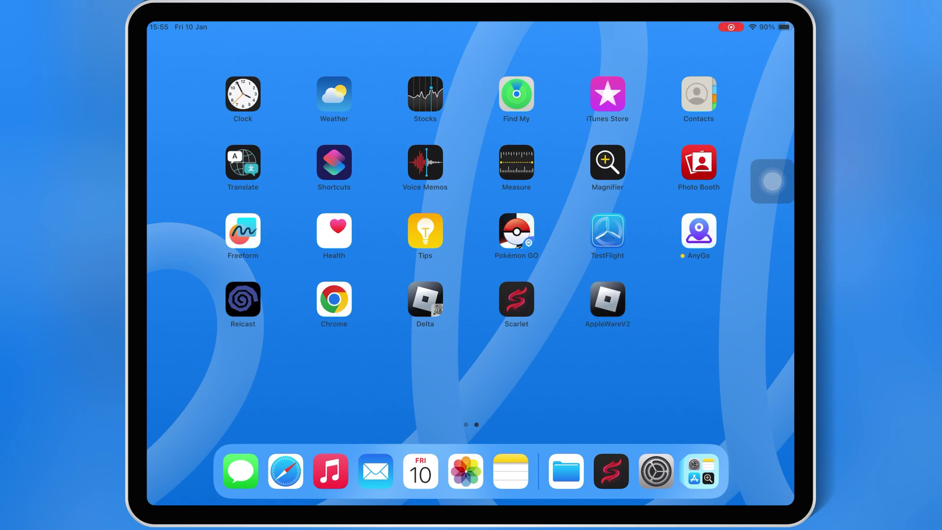
- Launch AppleWareV2, move its key panel off the sign-in options, and return home
left_click(606, 300)
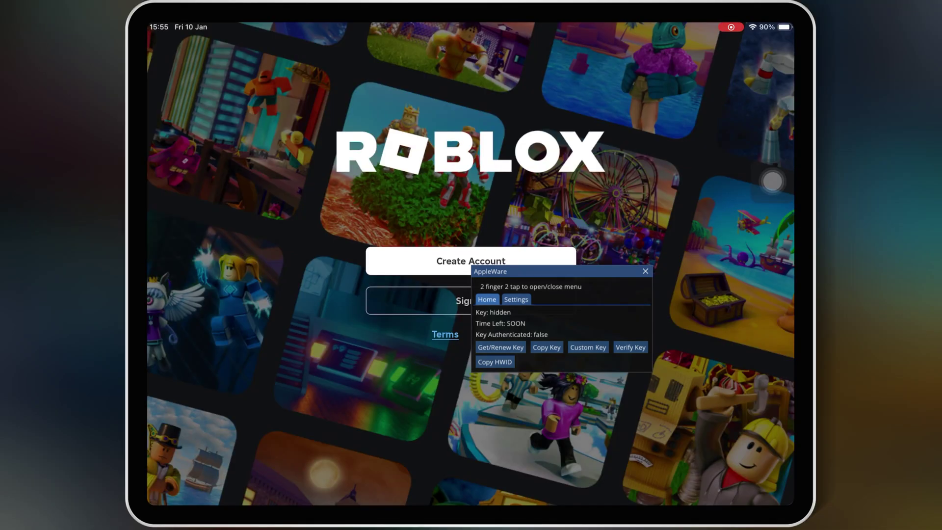
left_click_drag(530, 270, 621, 330)
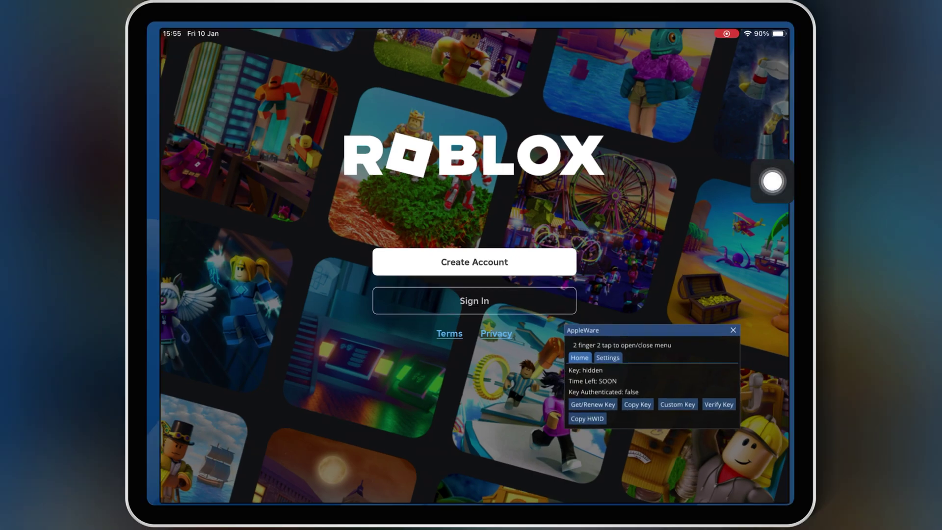
left_click(772, 180)
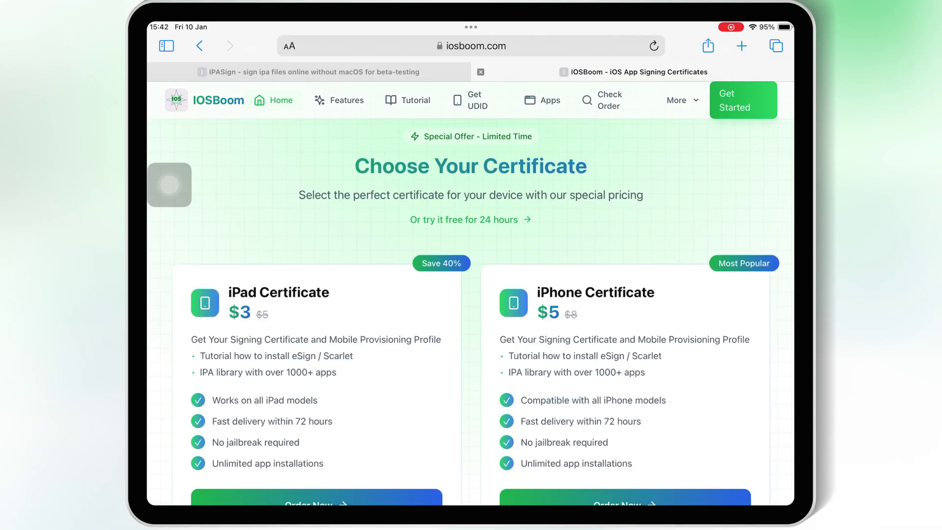
scroll(470, 295, "down", 3)
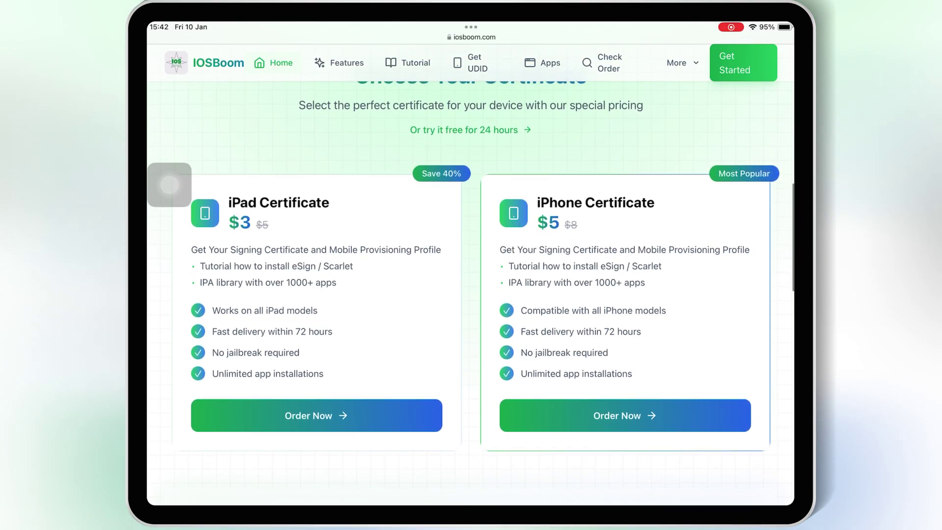